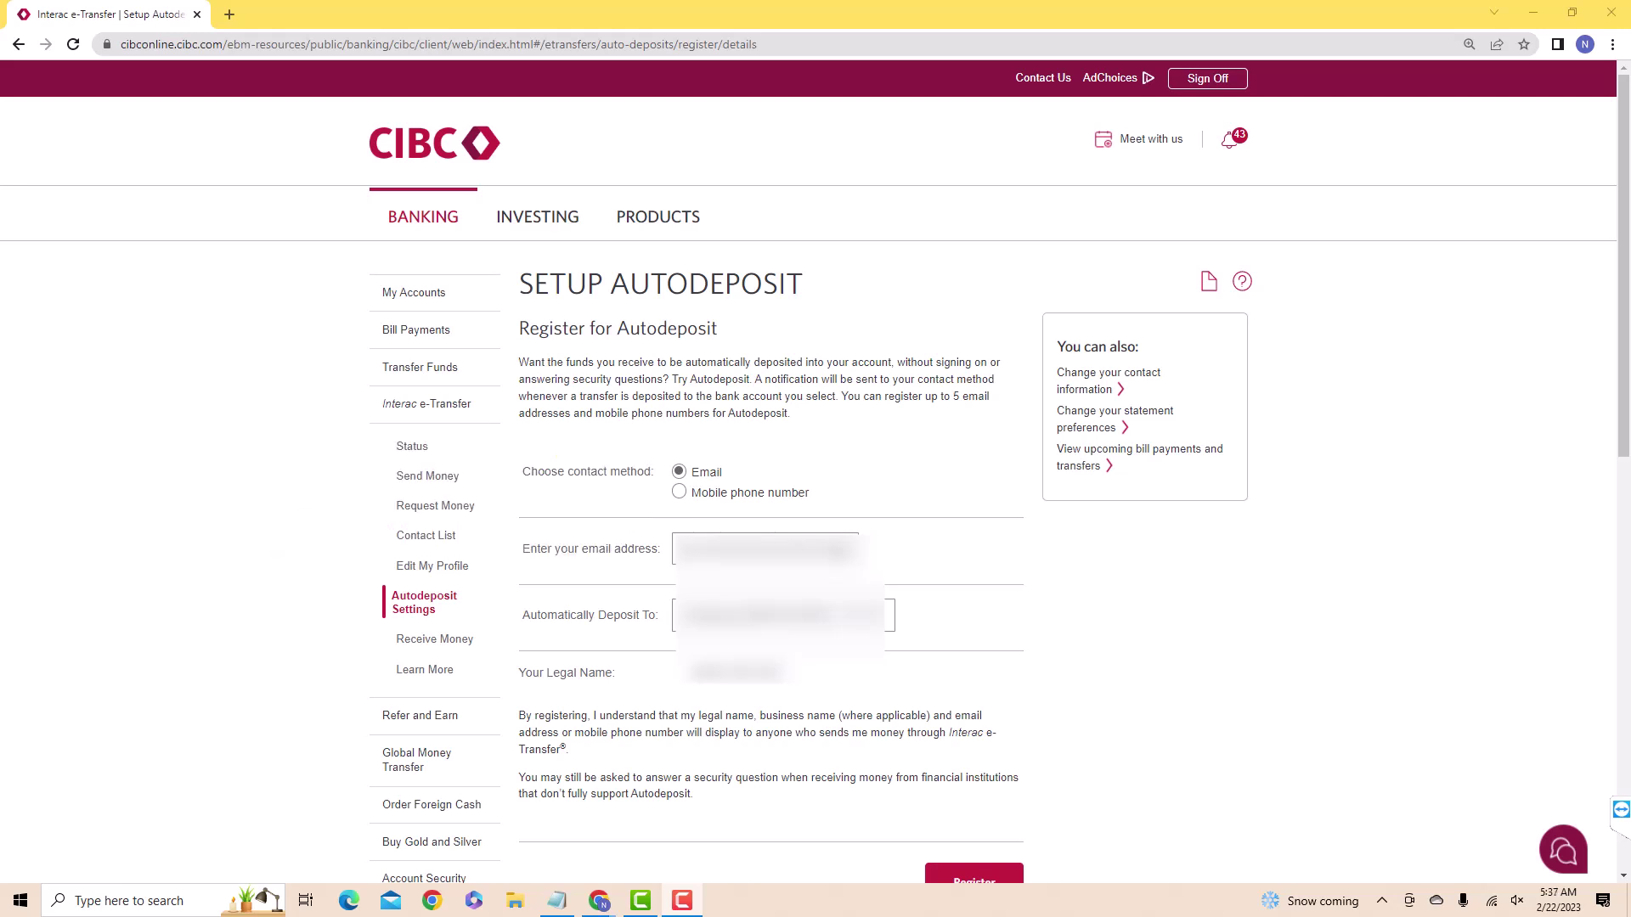
scroll(816, 510, down, 3)
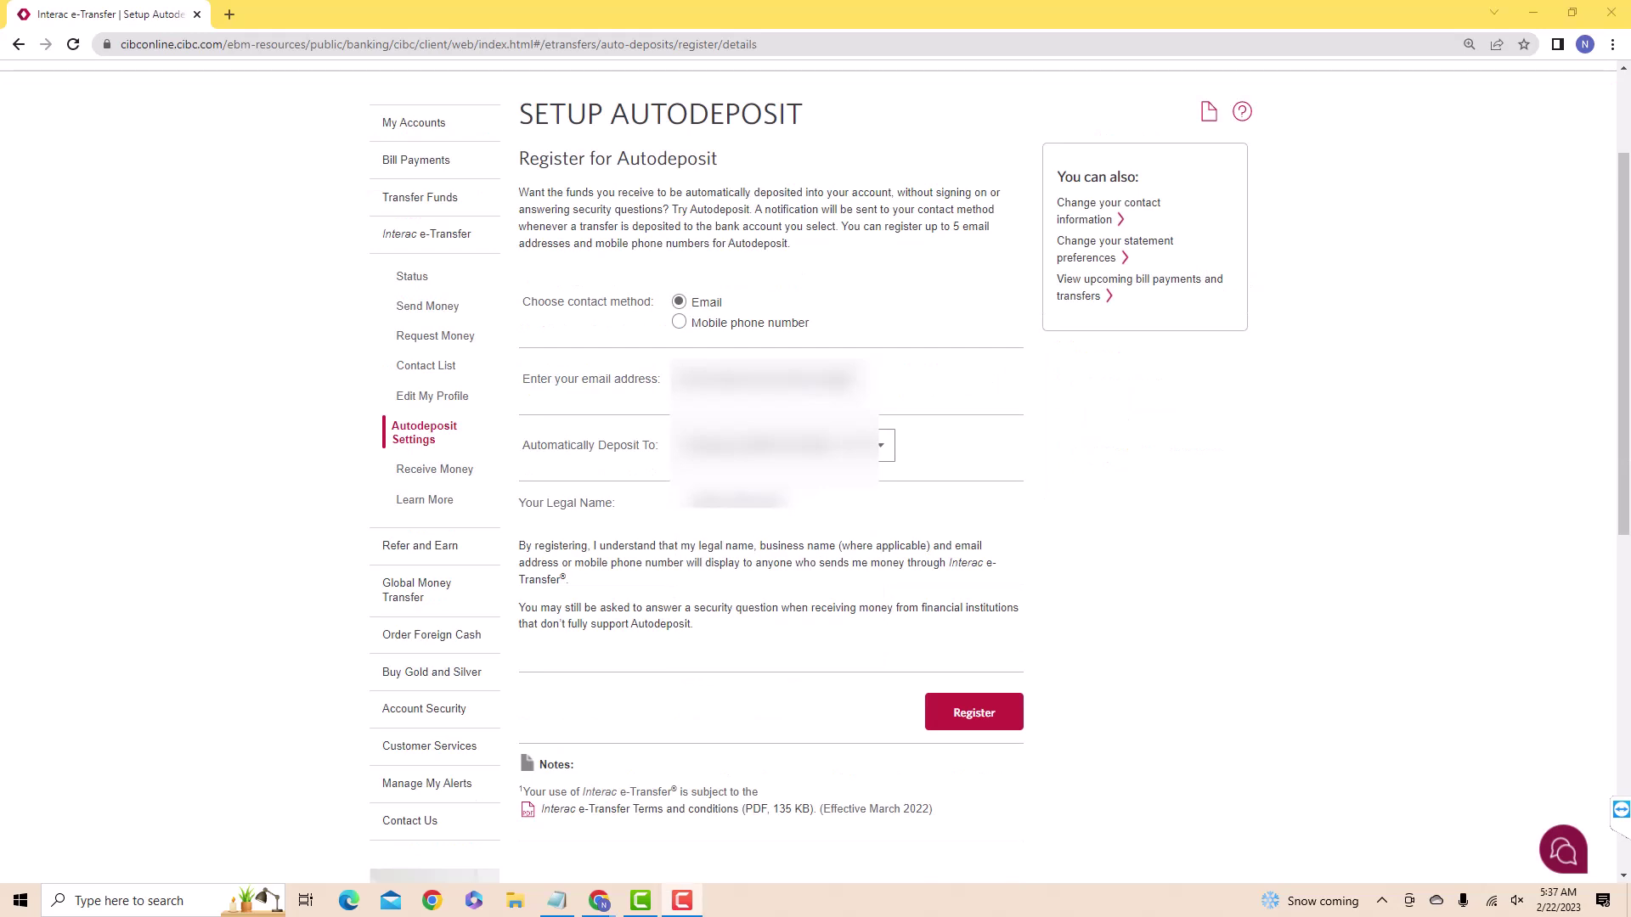